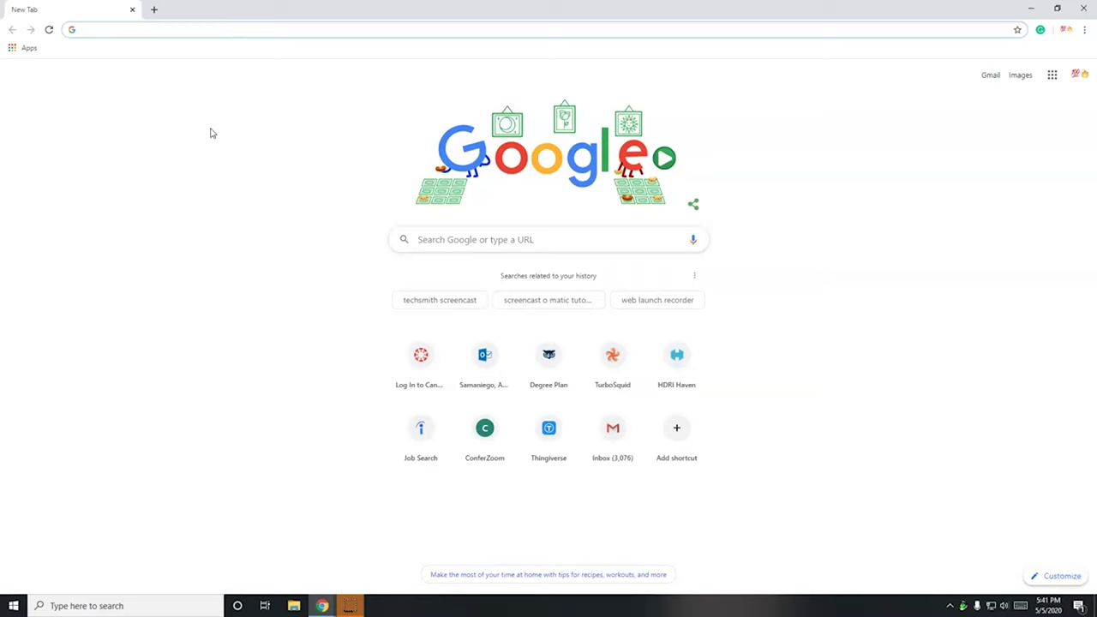
Step: Search Google for 'webadvisor rsccd' using the address-bar autocomplete suggestion
{"action": "type", "text": "web"}
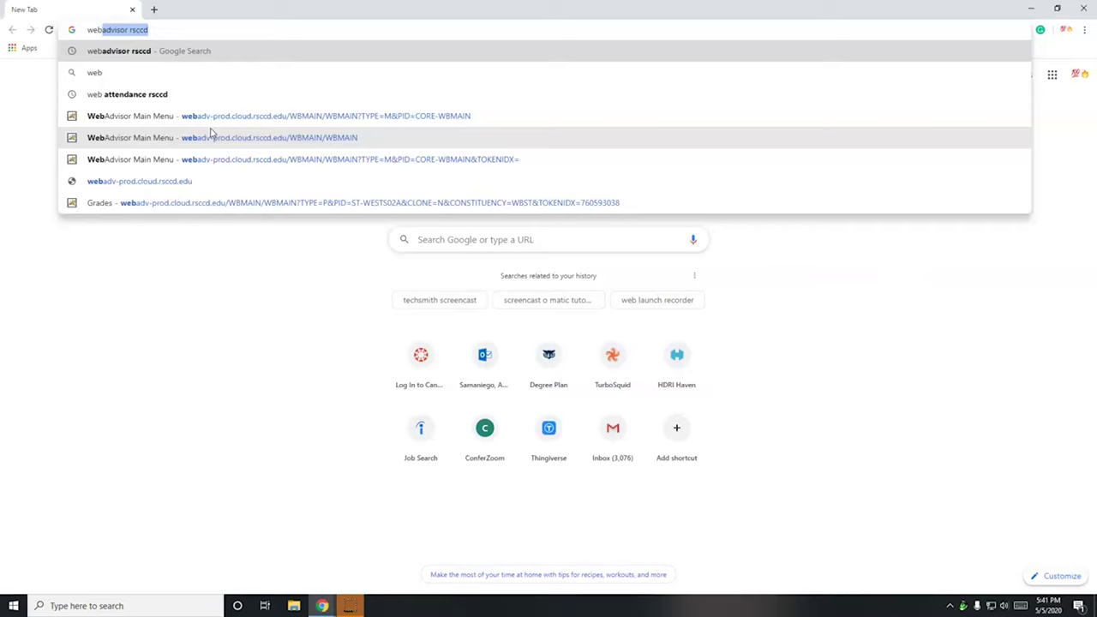
{"action": "key", "text": "Right"}
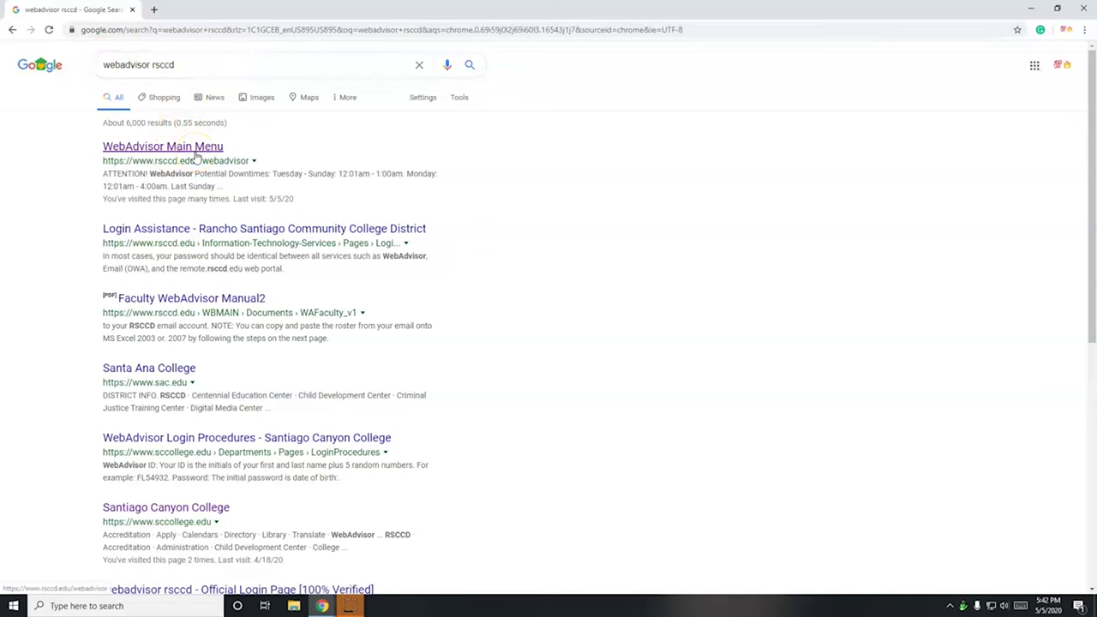
Step: Open the WebAdvisor Main Menu result from rsccd.edu and go to its Log In page
{"action": "left_click", "coordinate": [196, 151]}
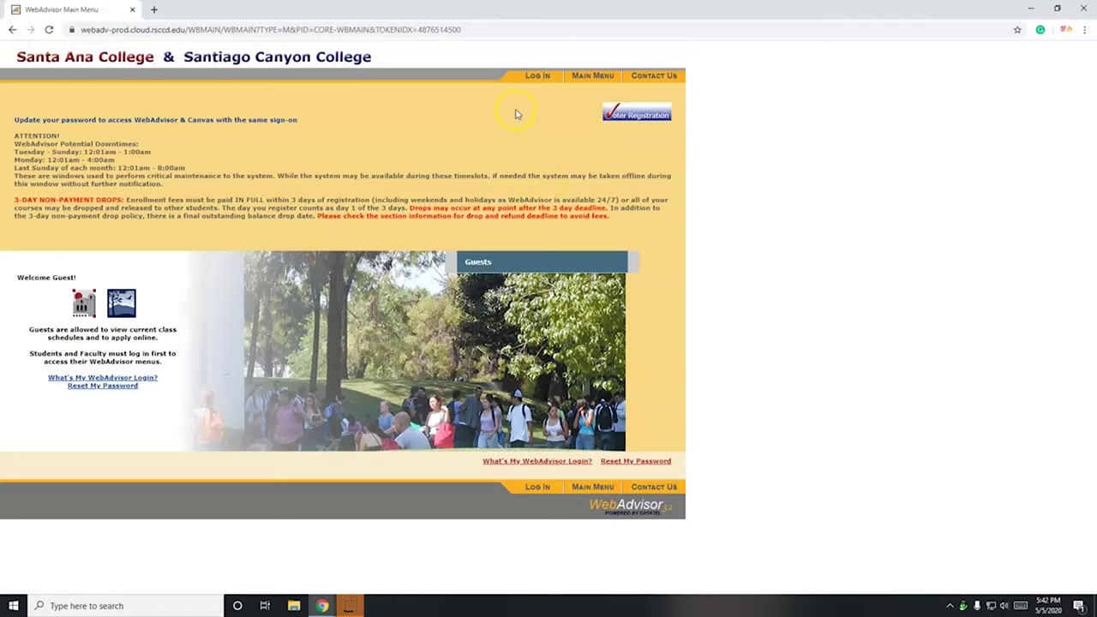
{"action": "left_click", "coordinate": [537, 78]}
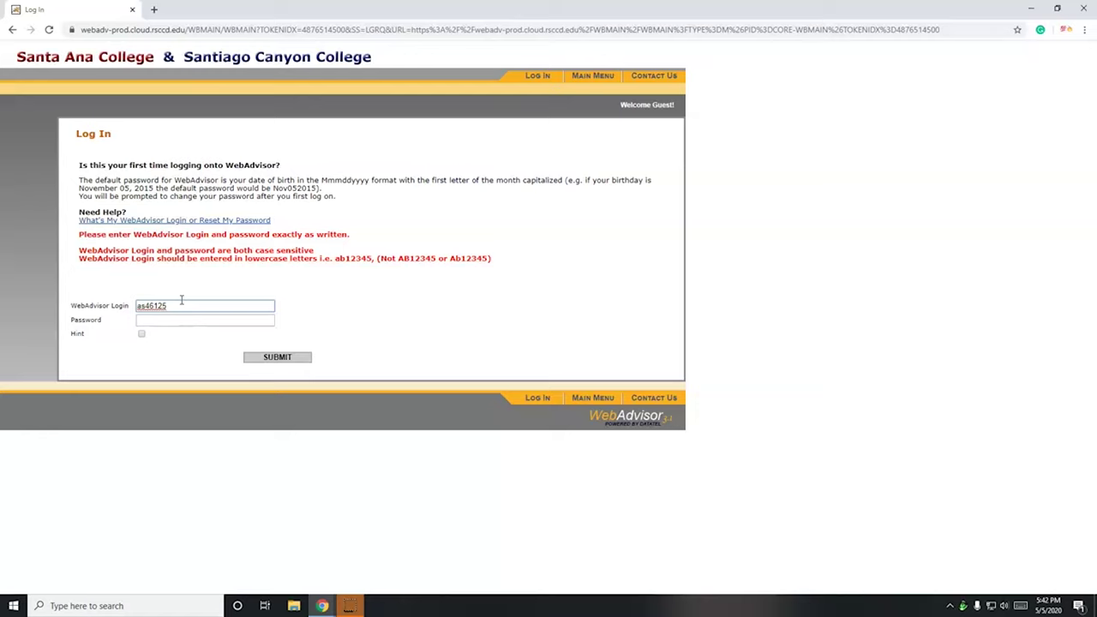
Step: View the 'What's My WebAdvisor ID or Reset My Password' form in a new tab, then close it
{"action": "left_click", "coordinate": [162, 224]}
{"action": "left_click", "coordinate": [195, 9]}
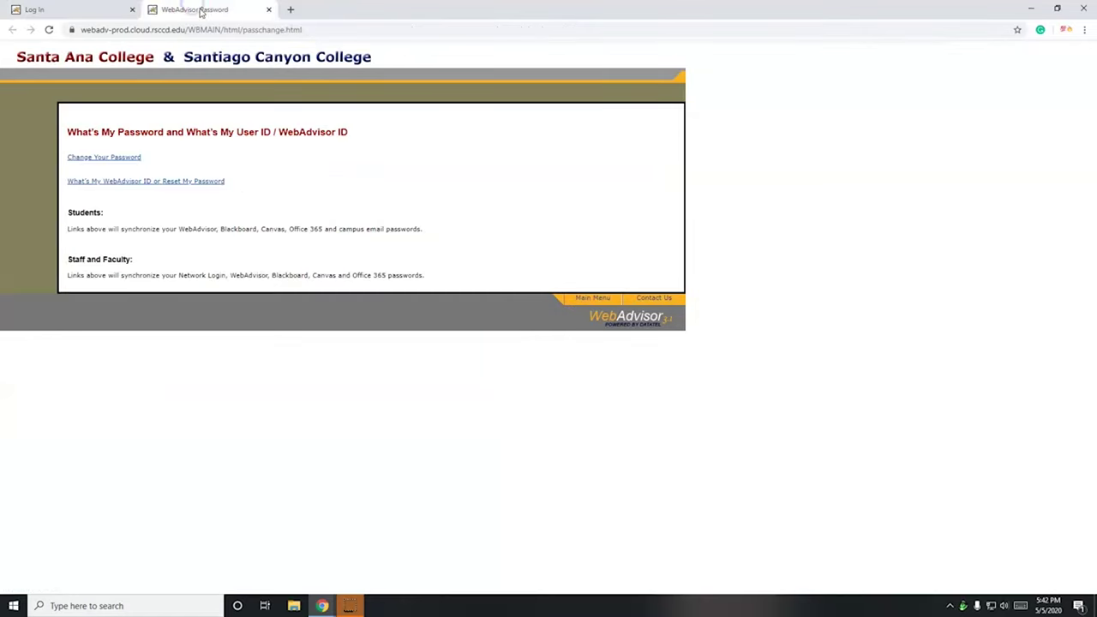
{"action": "left_click", "coordinate": [134, 183]}
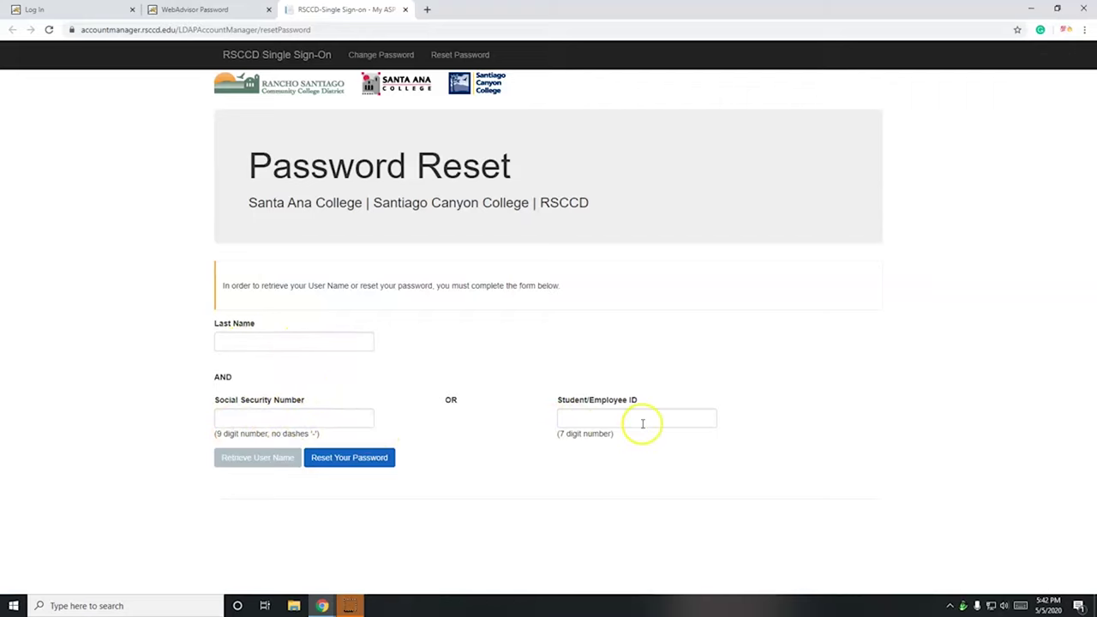
{"action": "left_click", "coordinate": [406, 9]}
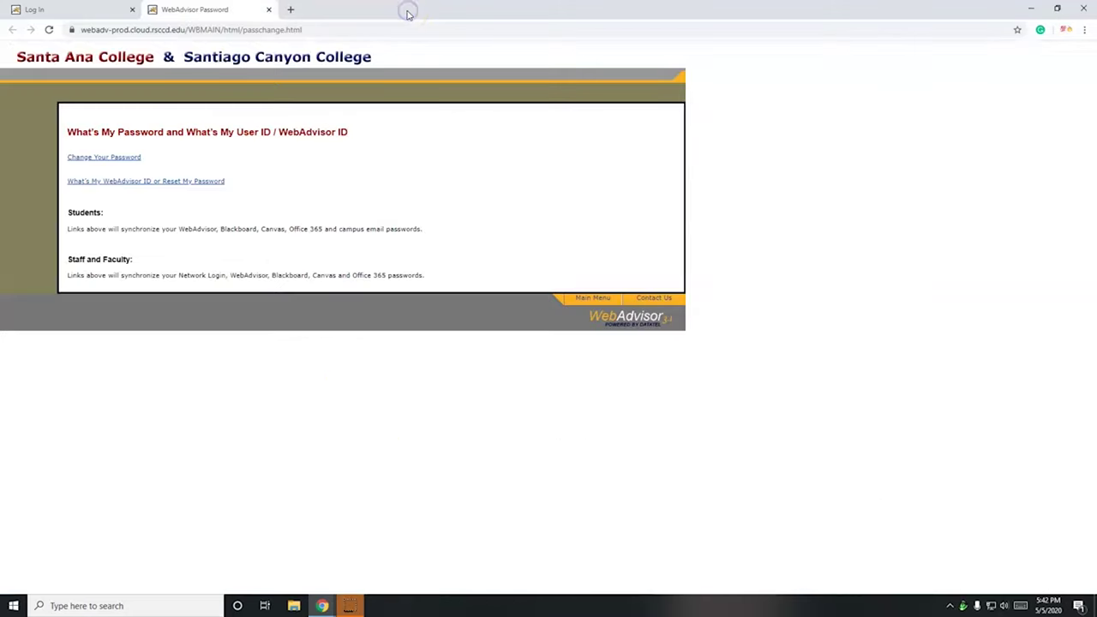
{"action": "left_click", "coordinate": [103, 10]}
Step: Enter the date-of-birth password in Mmmddyyyy format and submit the login
{"action": "left_click", "coordinate": [150, 318]}
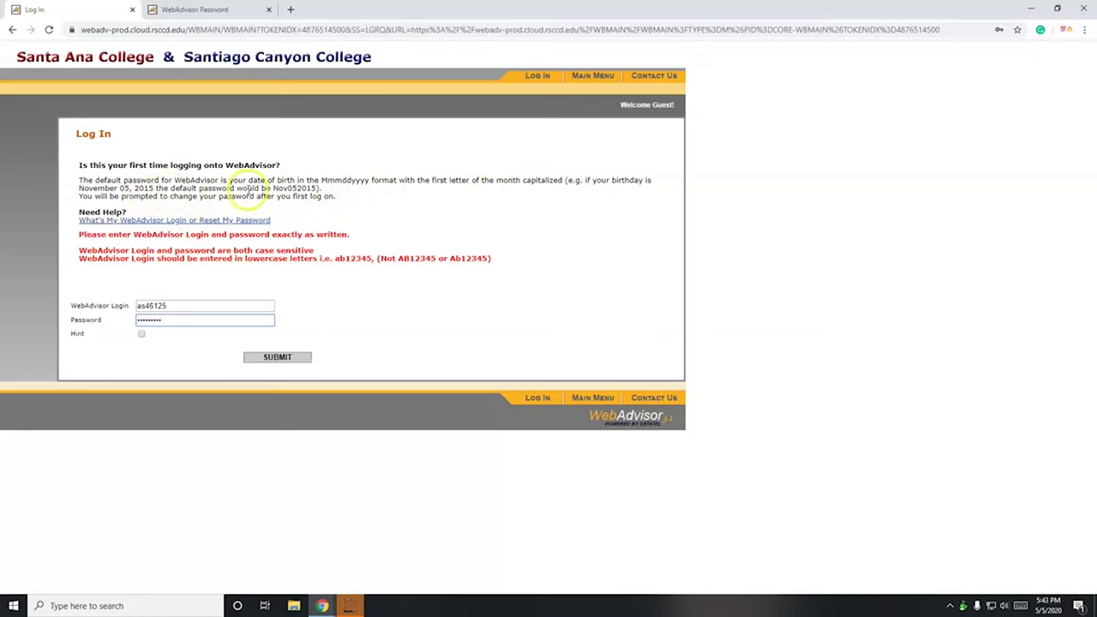
{"action": "left_click_drag", "start_coordinate": [322, 180], "coordinate": [339, 178]}
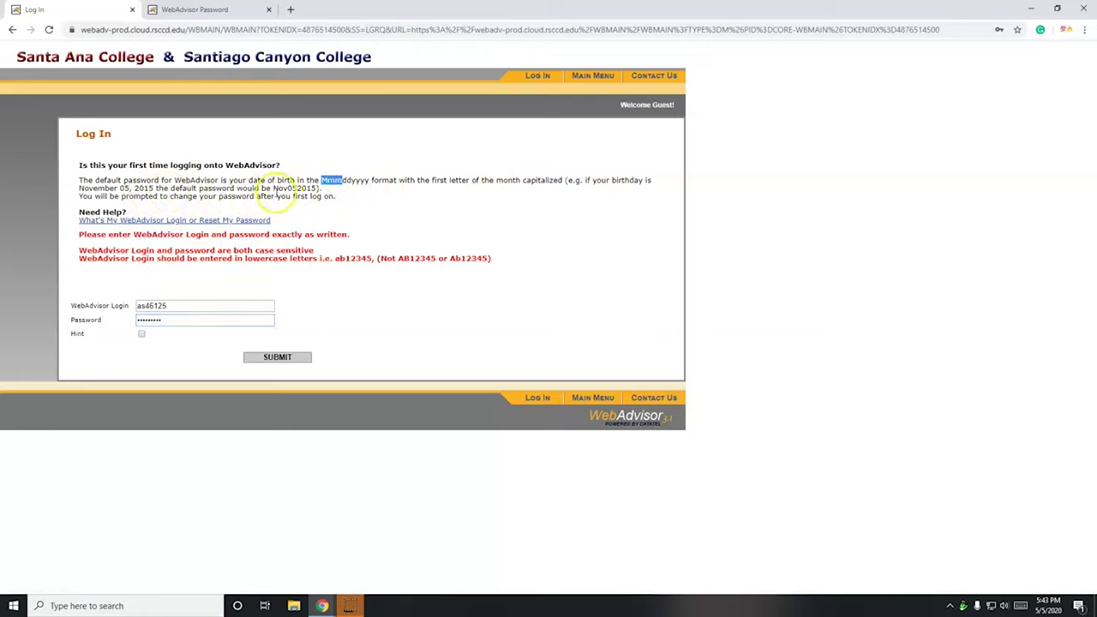
{"action": "left_click_drag", "start_coordinate": [343, 178], "coordinate": [313, 182]}
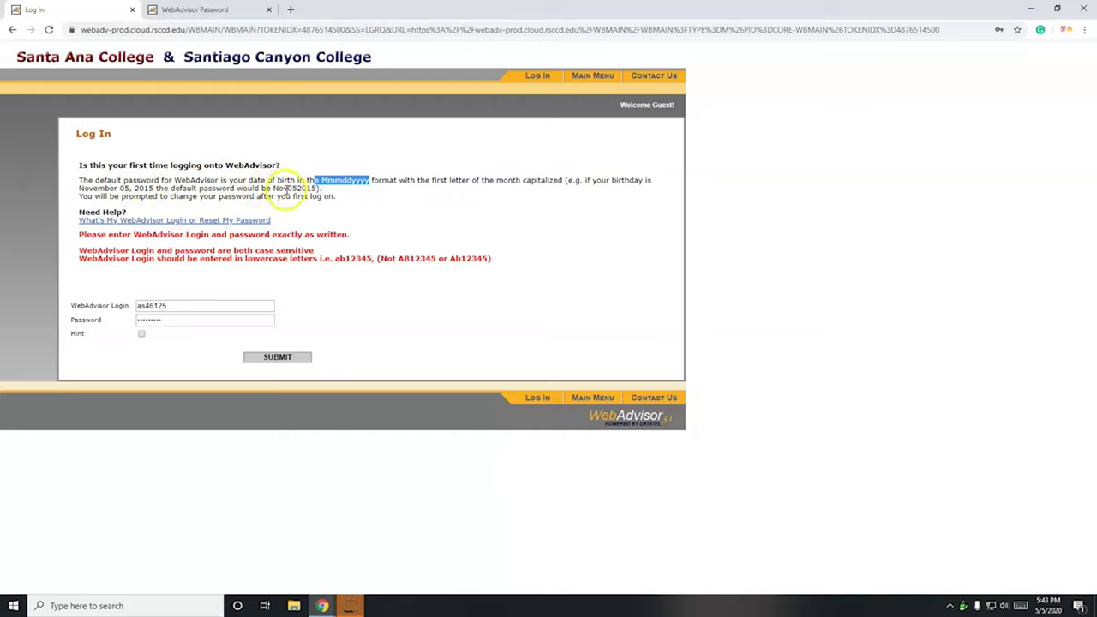
{"action": "left_click_drag", "start_coordinate": [273, 187], "coordinate": [288, 187]}
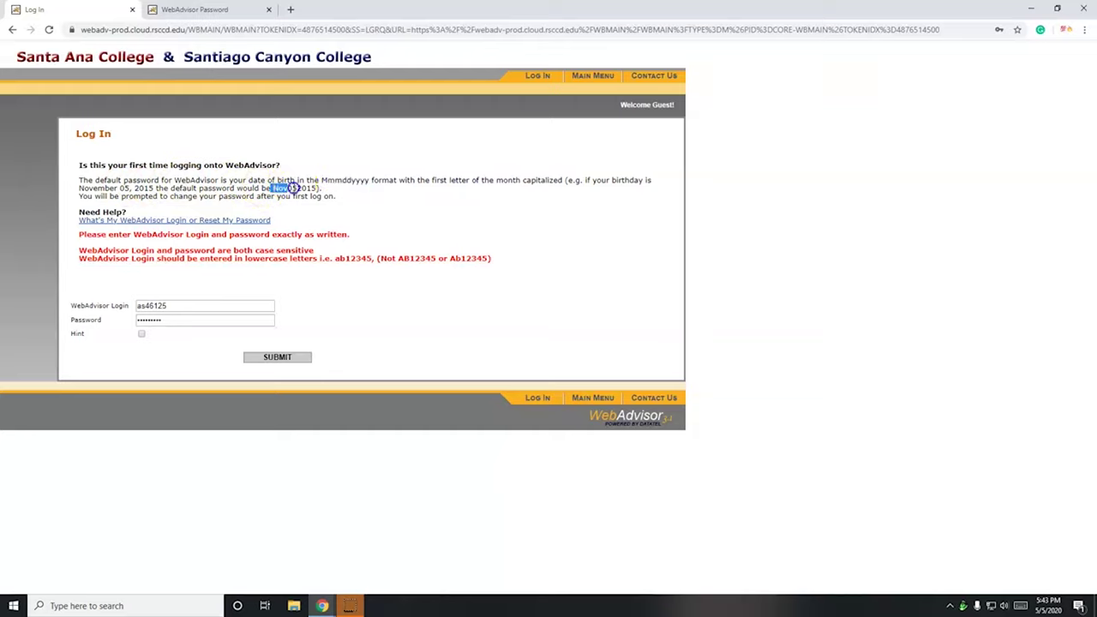
{"action": "left_click", "coordinate": [289, 187]}
{"action": "left_click_drag", "start_coordinate": [289, 188], "coordinate": [294, 187]}
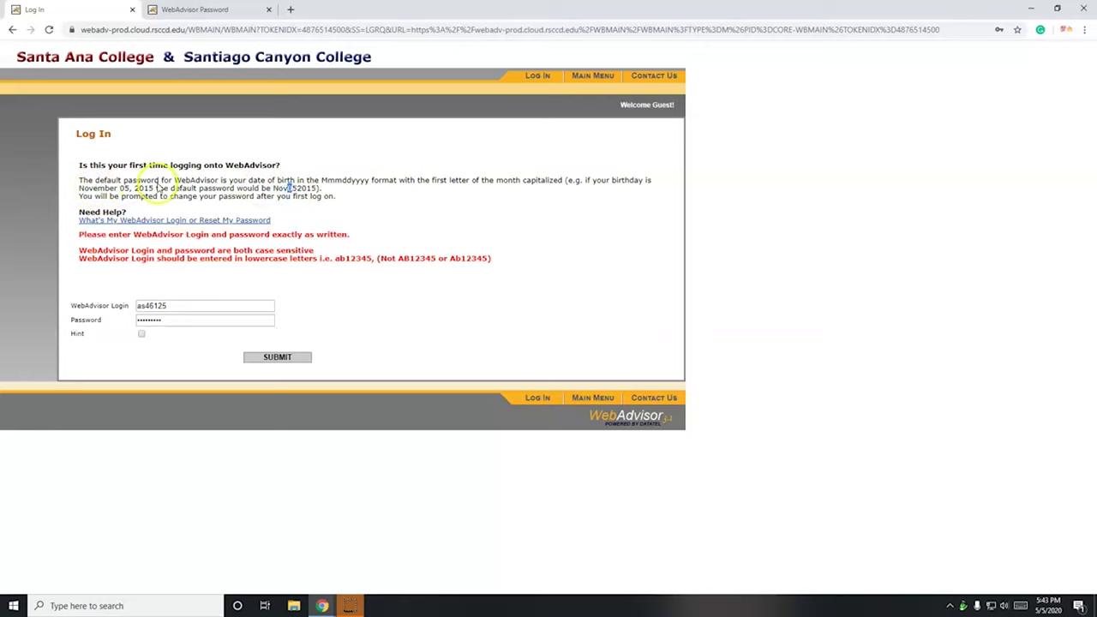
{"action": "left_click_drag", "start_coordinate": [296, 188], "coordinate": [313, 187]}
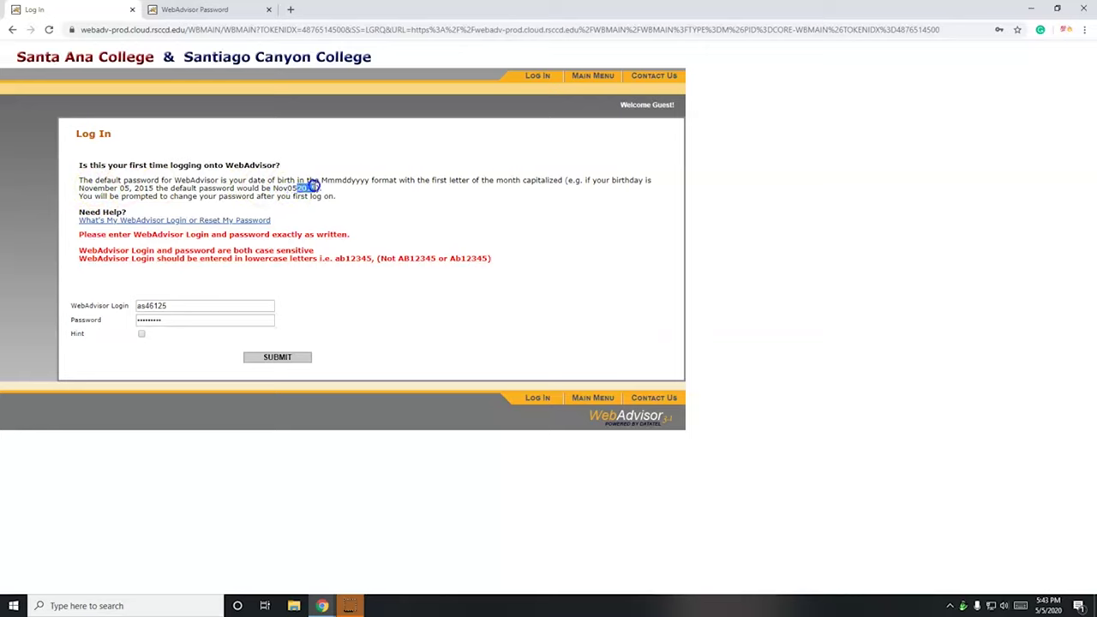
{"action": "left_click", "coordinate": [337, 197]}
{"action": "left_click", "coordinate": [277, 357]}
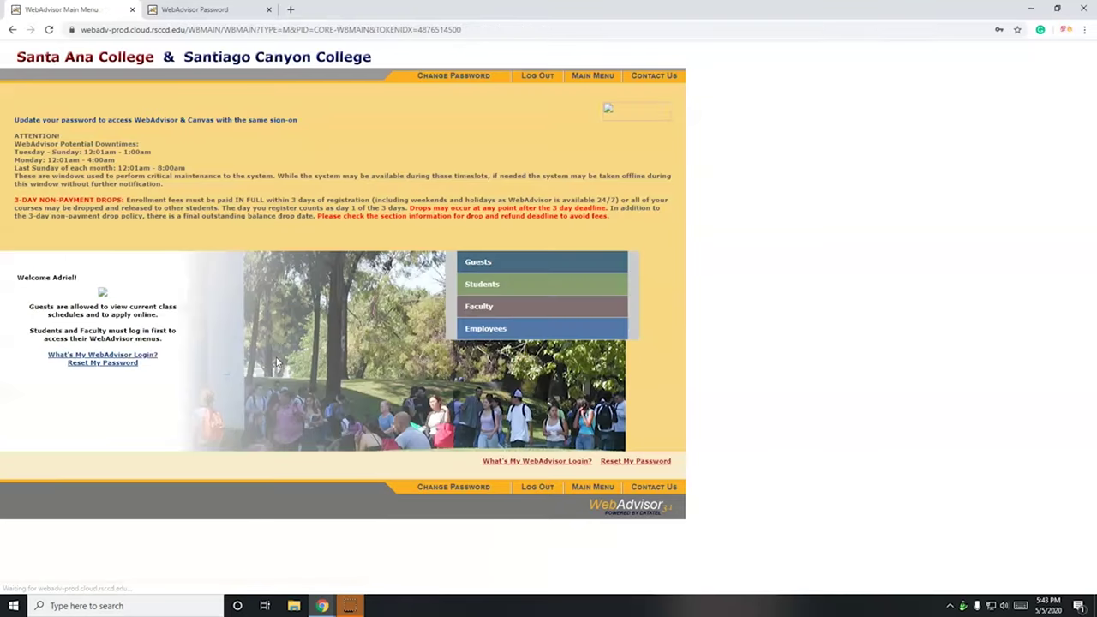
Step: Go to the Students area and choose Register for Classes under Registration
{"action": "left_click", "coordinate": [481, 283]}
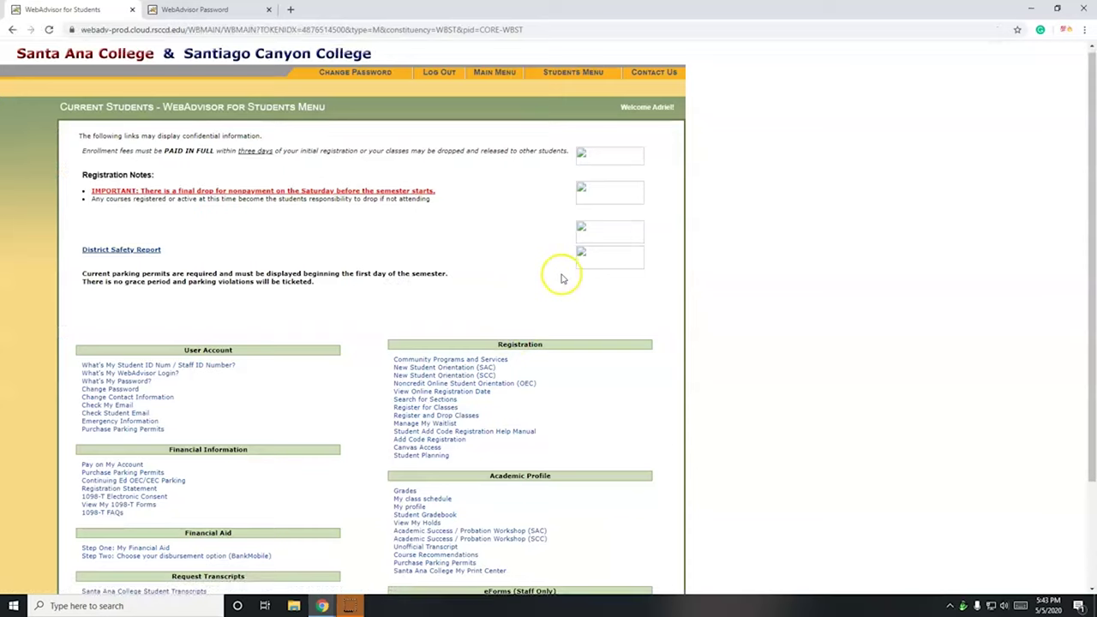
{"action": "scroll", "coordinate": [548, 283], "scroll_direction": "down", "scroll_amount": 1}
{"action": "left_click", "coordinate": [543, 294]}
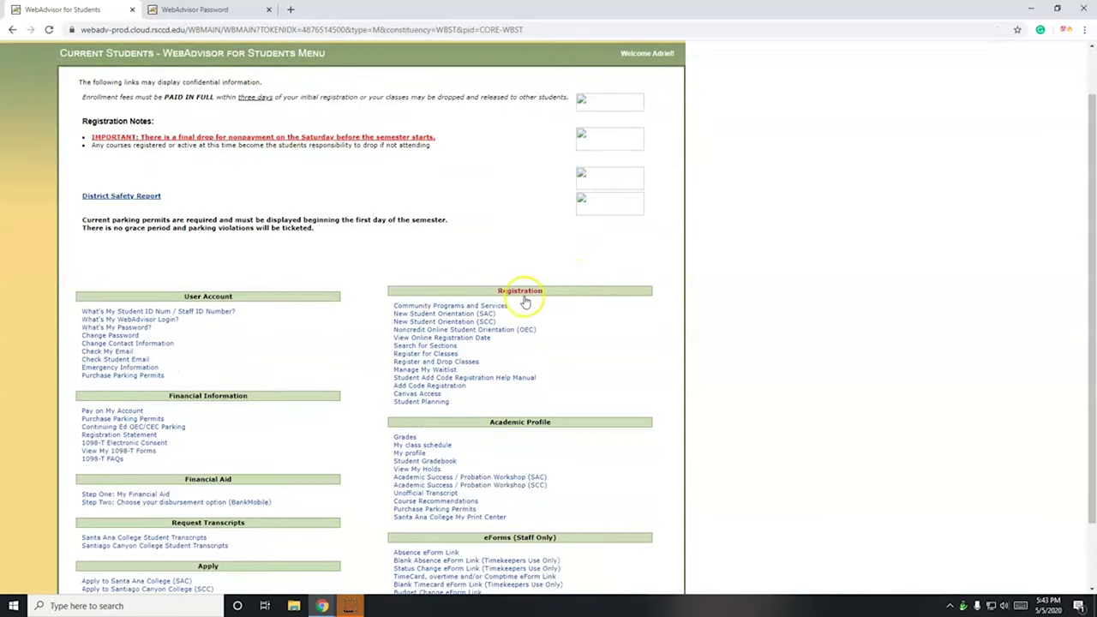
{"action": "left_click", "coordinate": [428, 355]}
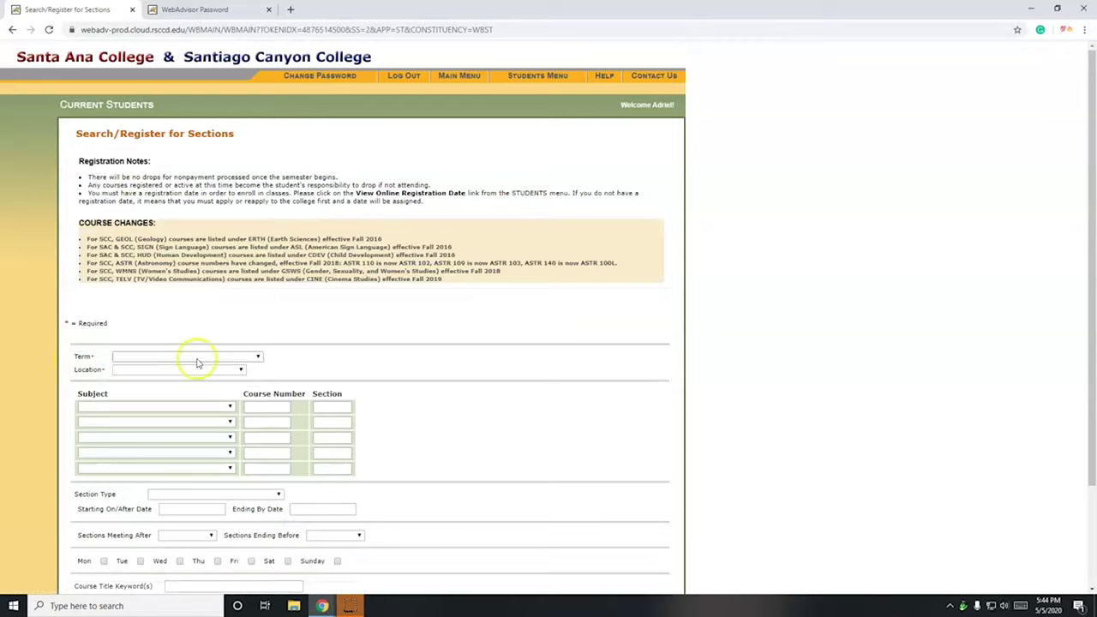
Step: Choose '2020SUN - Summer 2020 Continuing Ed' from the Term dropdown
{"action": "left_click", "coordinate": [158, 358]}
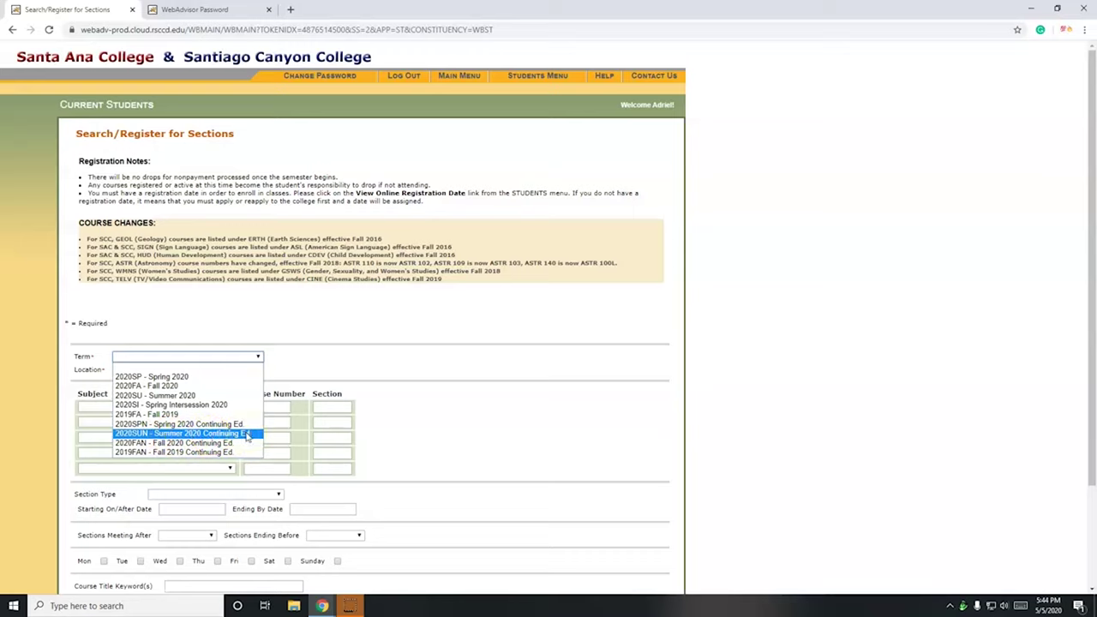
{"action": "left_click", "coordinate": [246, 435]}
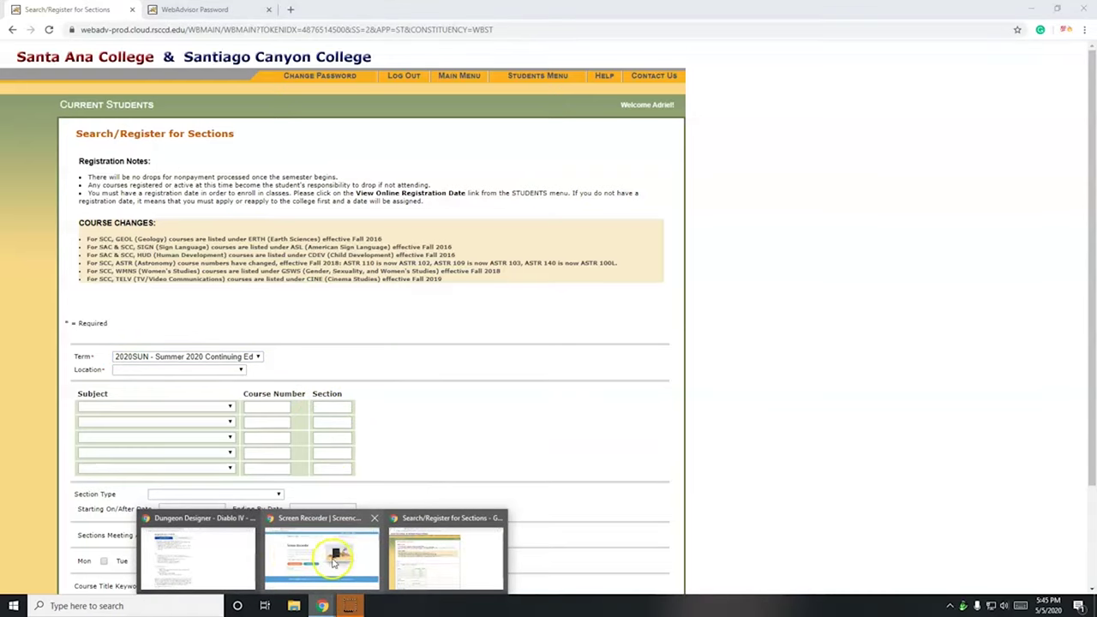
{"action": "left_click", "coordinate": [228, 552]}
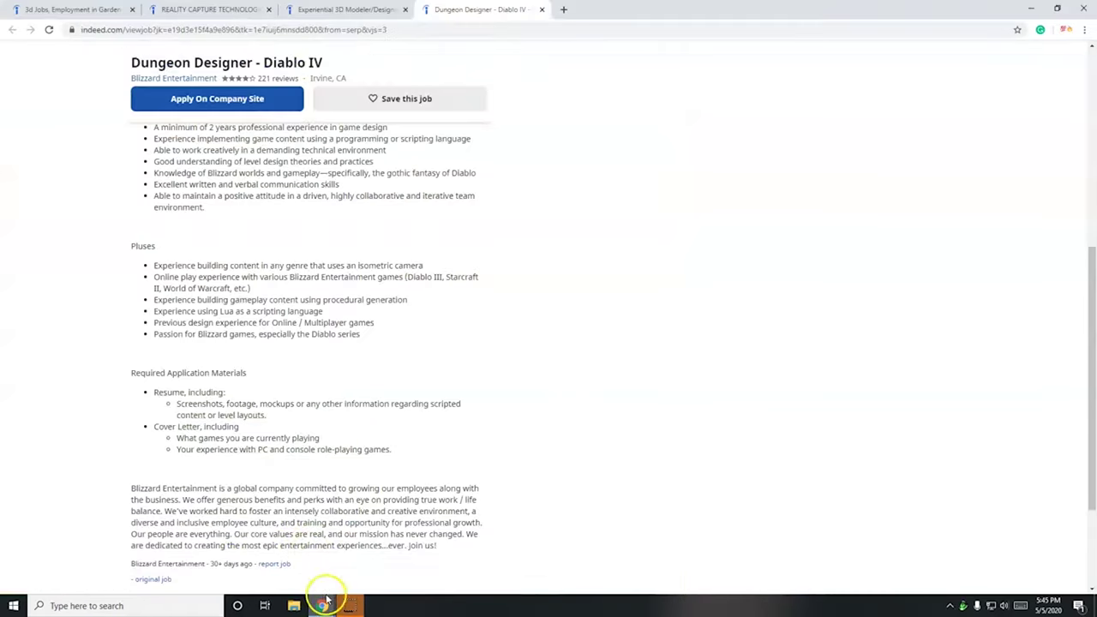
{"action": "mouse_move", "coordinate": [321, 604]}
{"action": "left_click", "coordinate": [338, 572]}
{"action": "left_click", "coordinate": [215, 8]}
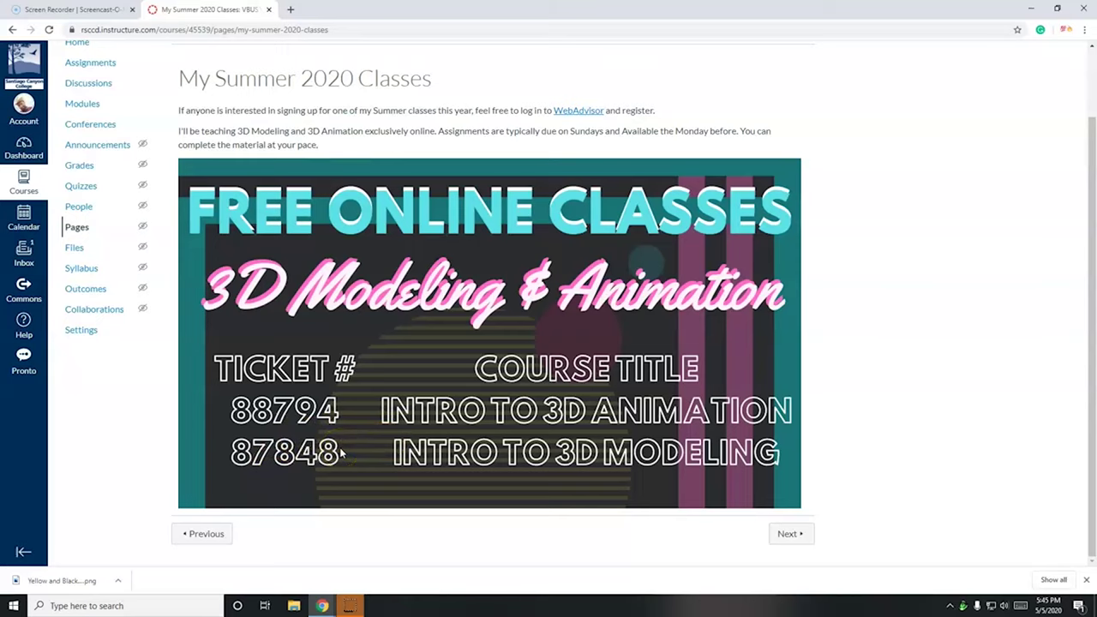
{"action": "key", "text": "alt+Tab"}
{"action": "key", "text": "alt+Tab"}
{"action": "key", "text": "alt+Tab"}
{"action": "key", "text": "Tab"}
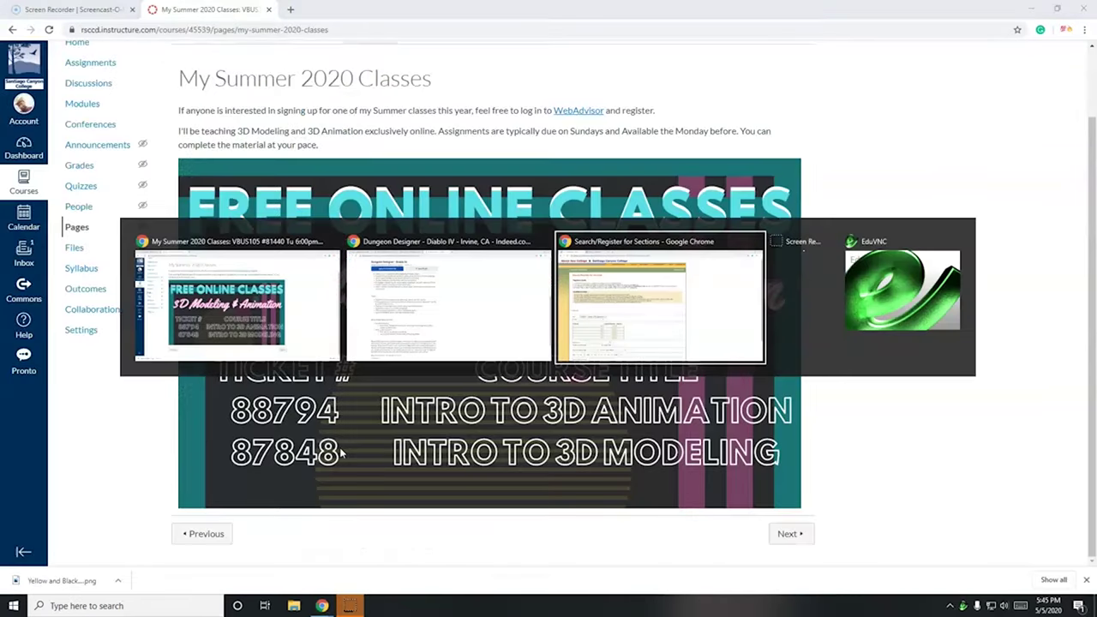
Step: Enter section 88794 in the first row and pick location OEC - SCC Continuing Education
{"action": "left_click", "coordinate": [328, 405]}
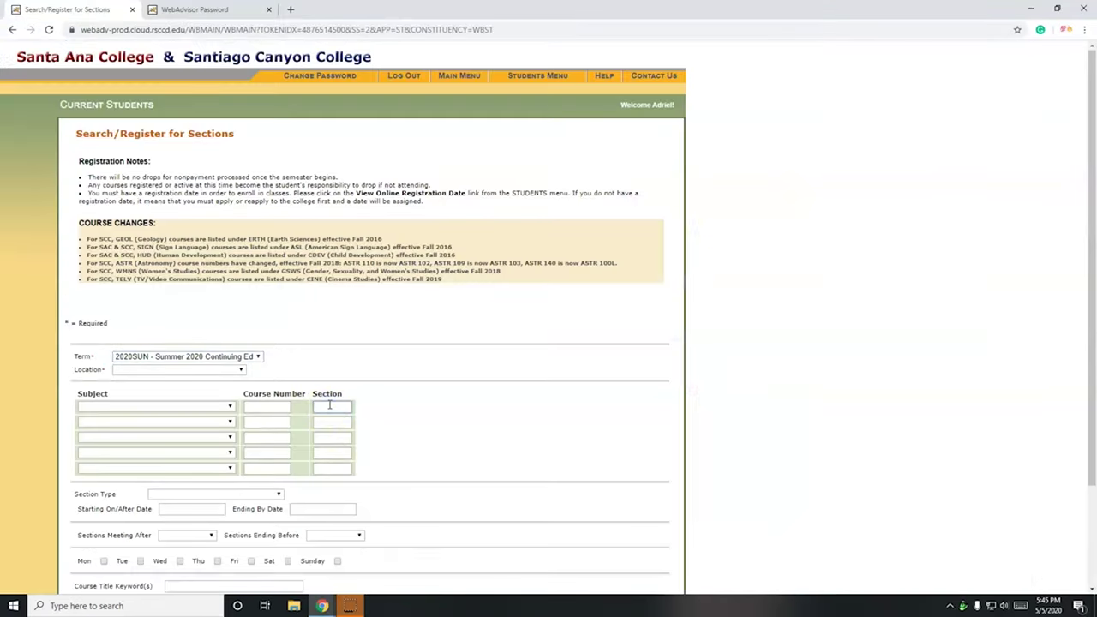
{"action": "left_click", "coordinate": [447, 432]}
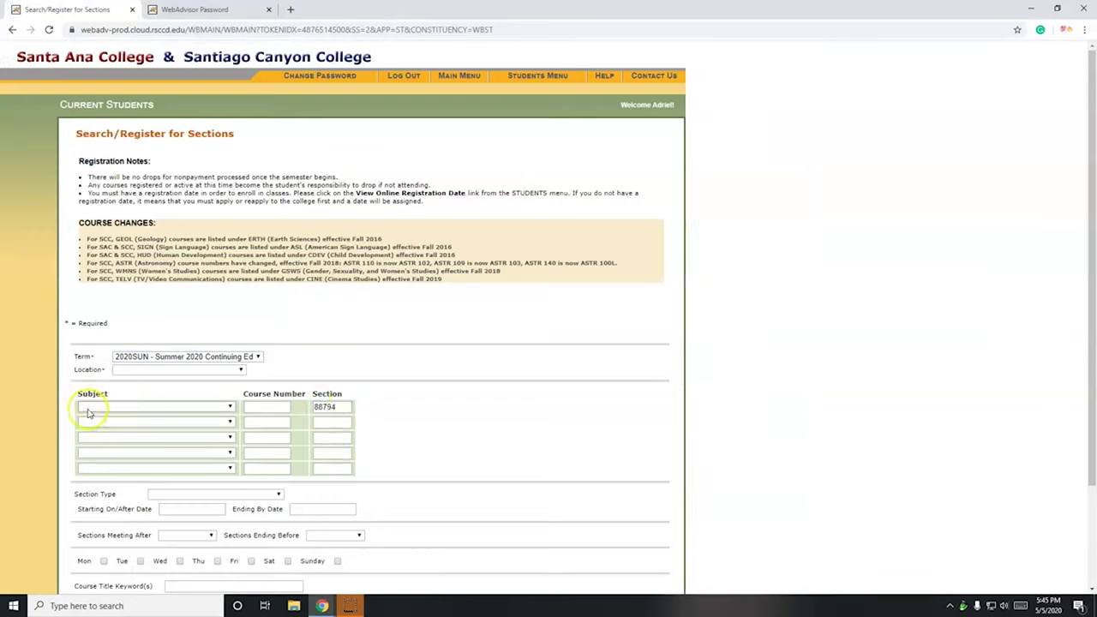
{"action": "left_click", "coordinate": [241, 370]}
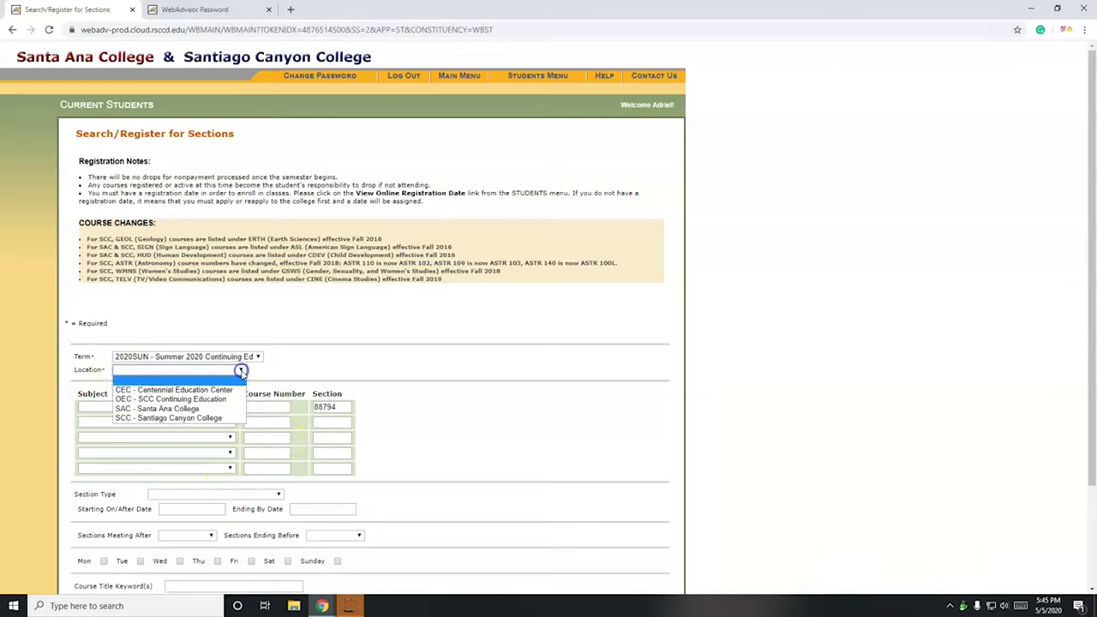
{"action": "left_click", "coordinate": [221, 412]}
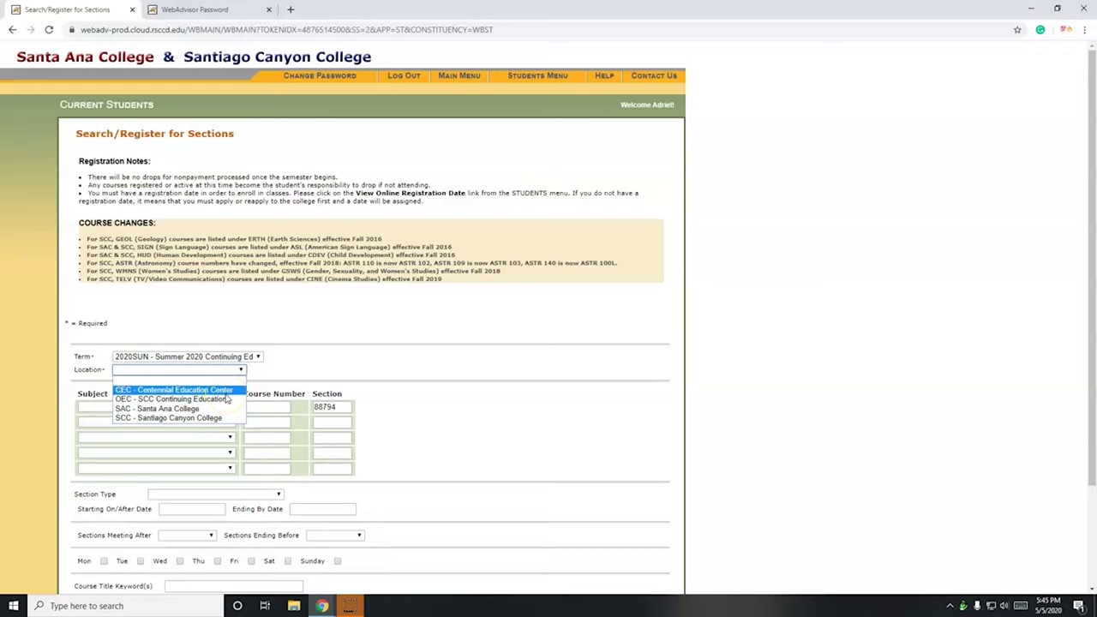
{"action": "left_click", "coordinate": [195, 407]}
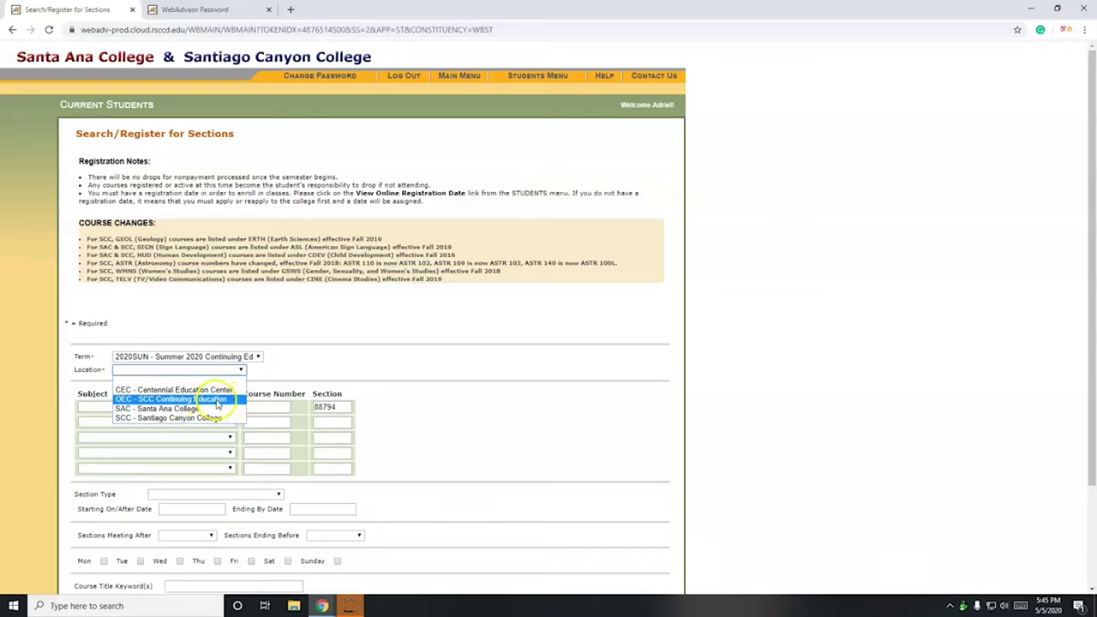
{"action": "left_click", "coordinate": [220, 401]}
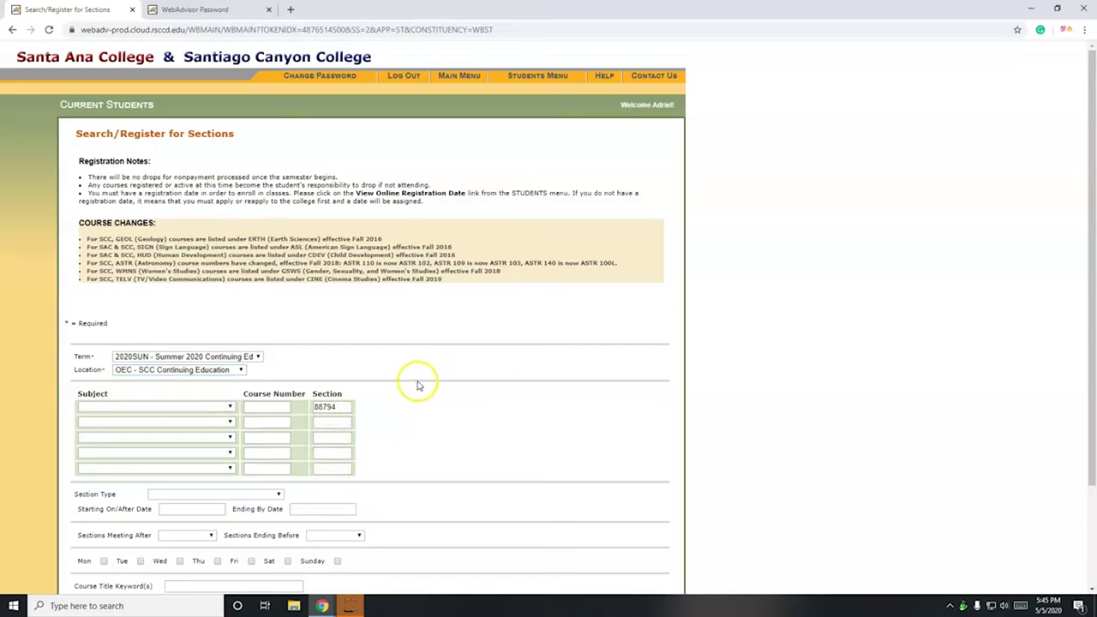
Step: Look up ticket 87848 in Canvas, enter it as the second section, and submit the search
{"action": "key", "text": "alt+Tab"}
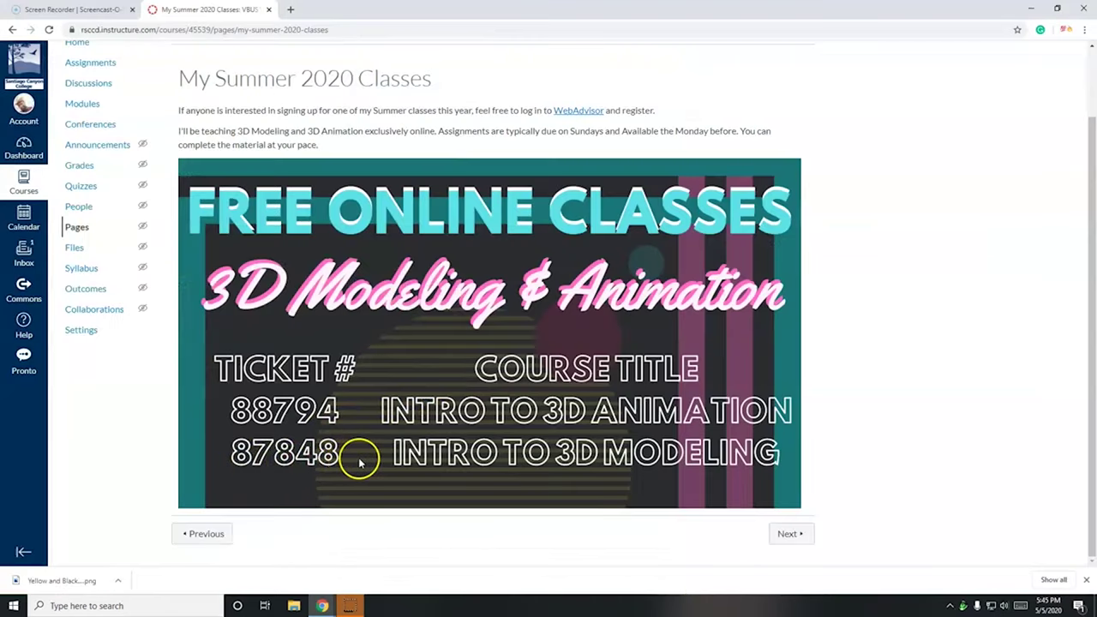
{"action": "key", "text": "alt+Tab"}
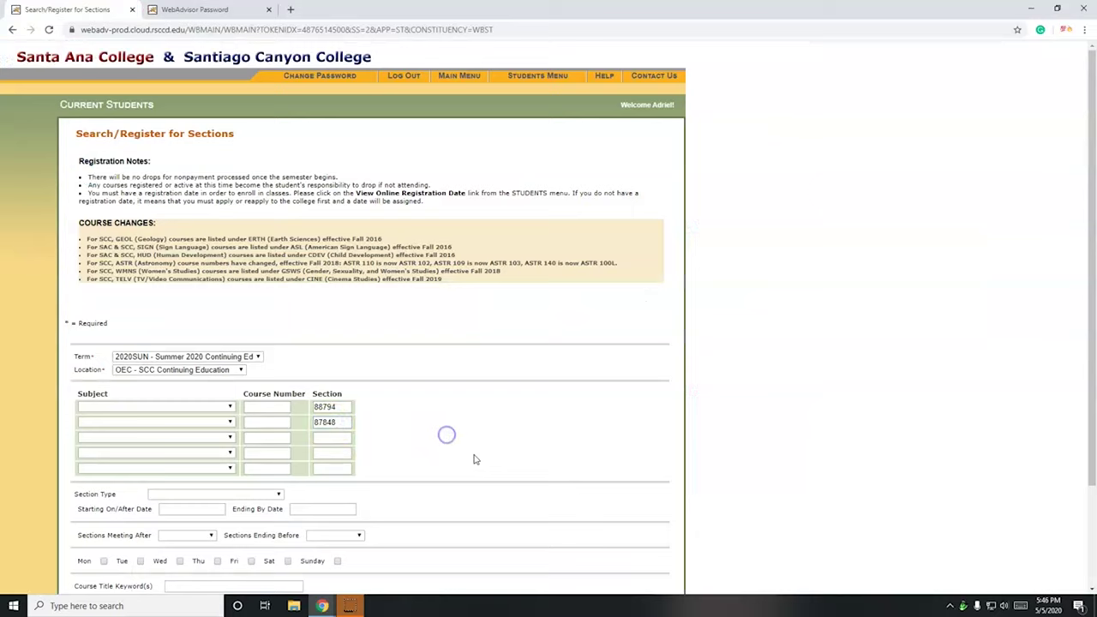
{"action": "scroll", "coordinate": [450, 438], "scroll_direction": "down", "scroll_amount": 1}
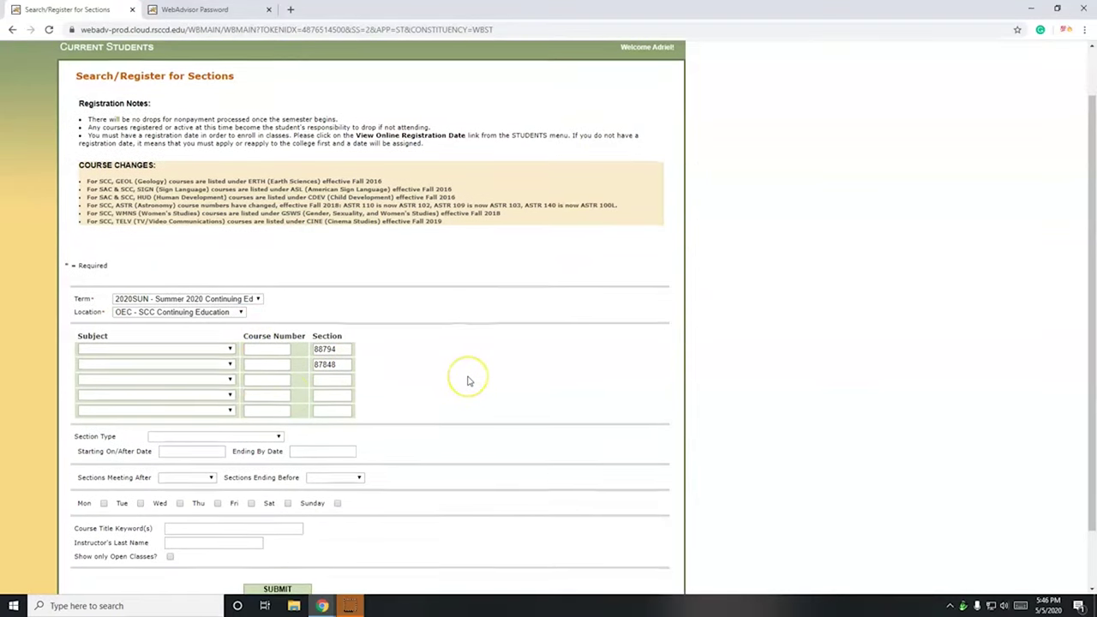
{"action": "scroll", "coordinate": [442, 394], "scroll_direction": "down", "scroll_amount": 1}
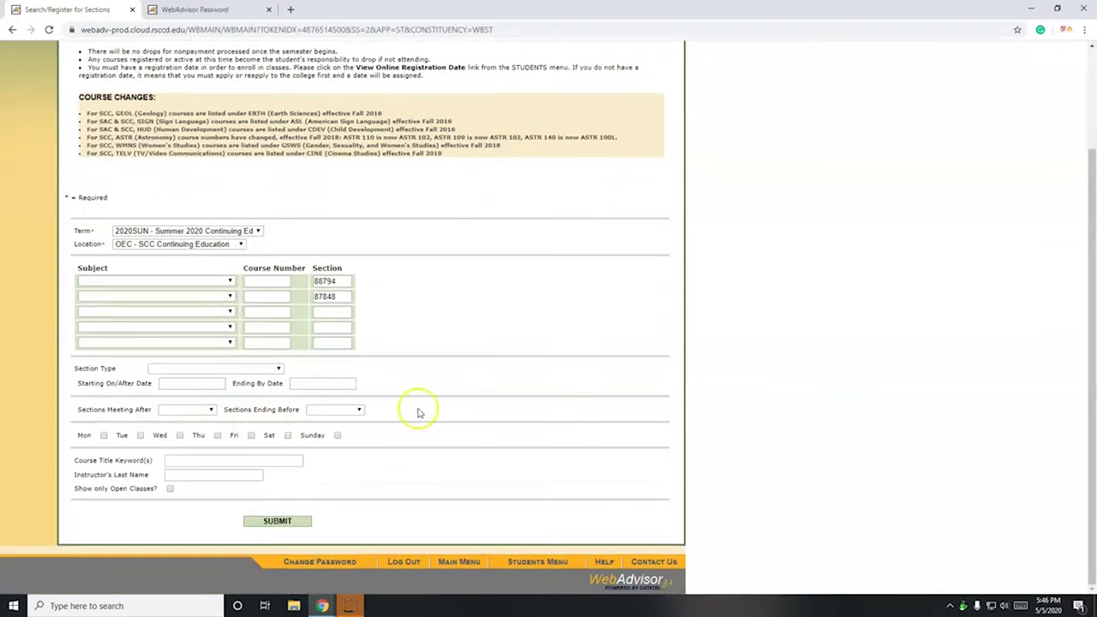
{"action": "left_click", "coordinate": [291, 522]}
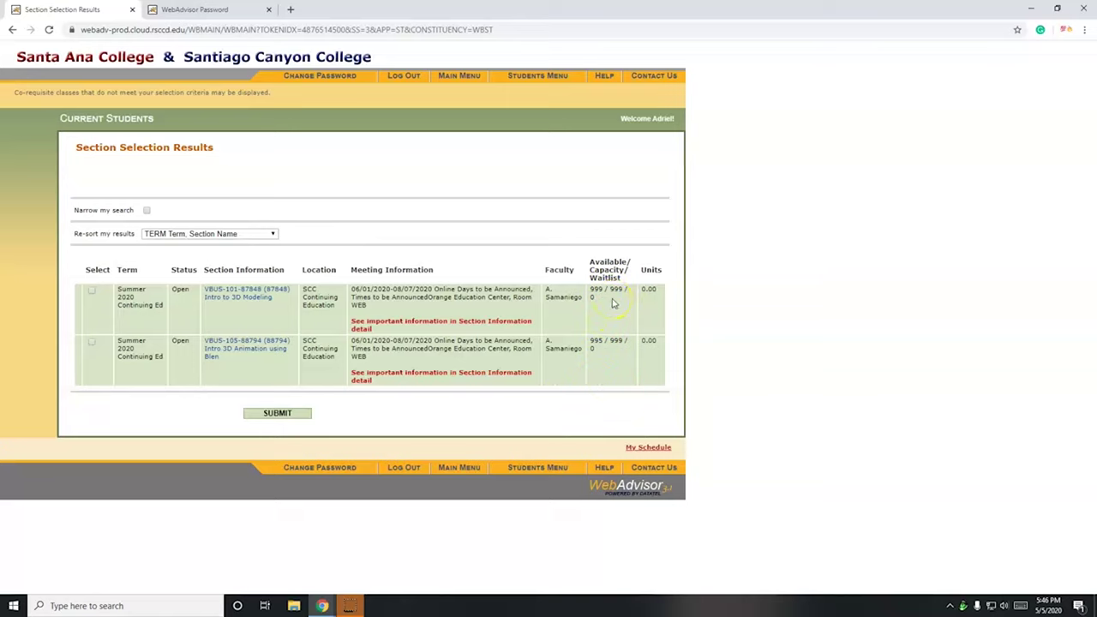
Step: Tick Select for 87848 Intro to 3D Modeling and 88794 Intro to 3D Animation
{"action": "left_click", "coordinate": [91, 289]}
{"action": "left_click", "coordinate": [92, 342]}
{"action": "left_click", "coordinate": [279, 414]}
{"action": "left_click_drag", "start_coordinate": [542, 352], "coordinate": [615, 347]}
{"action": "left_click", "coordinate": [554, 374]}
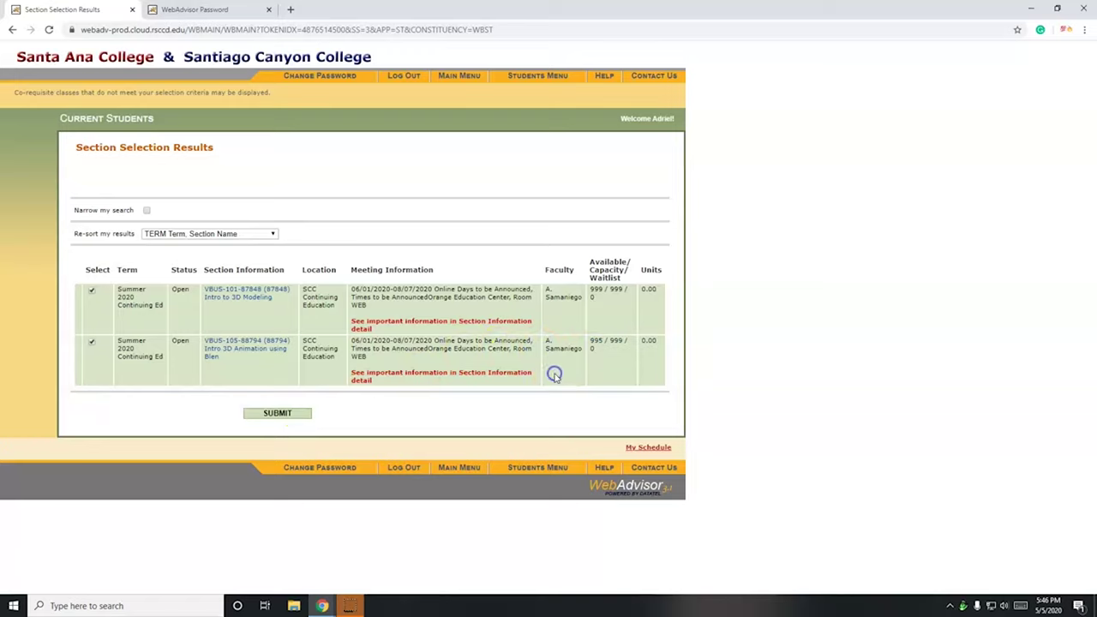